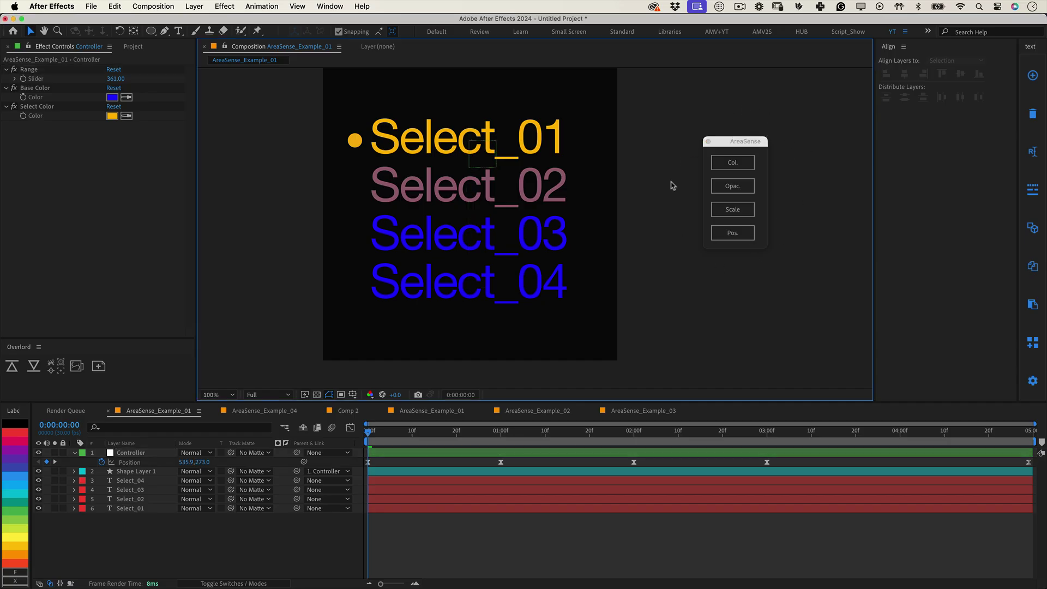
Step: Adjust the controller's range, set its base colour to magenta, and drag the null over the texts
click(135, 453)
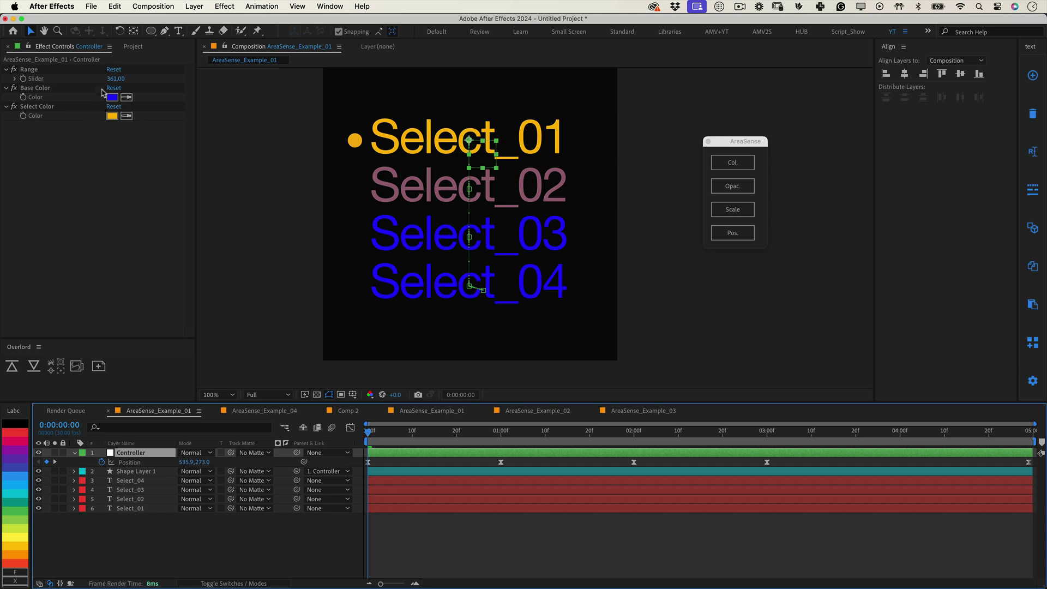
drag(115, 79, 148, 74)
click(112, 98)
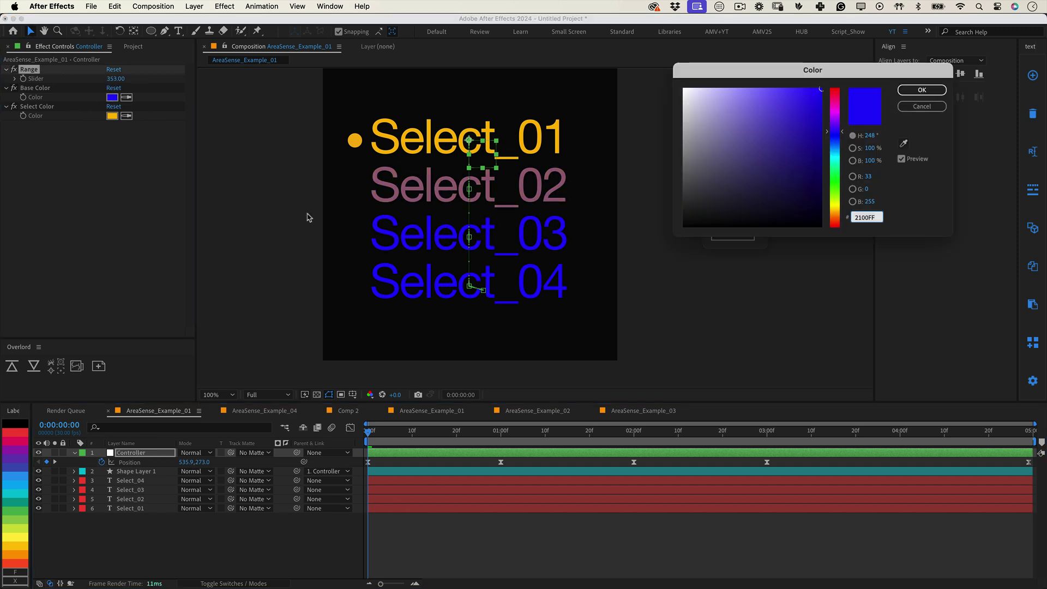
drag(820, 113, 827, 103)
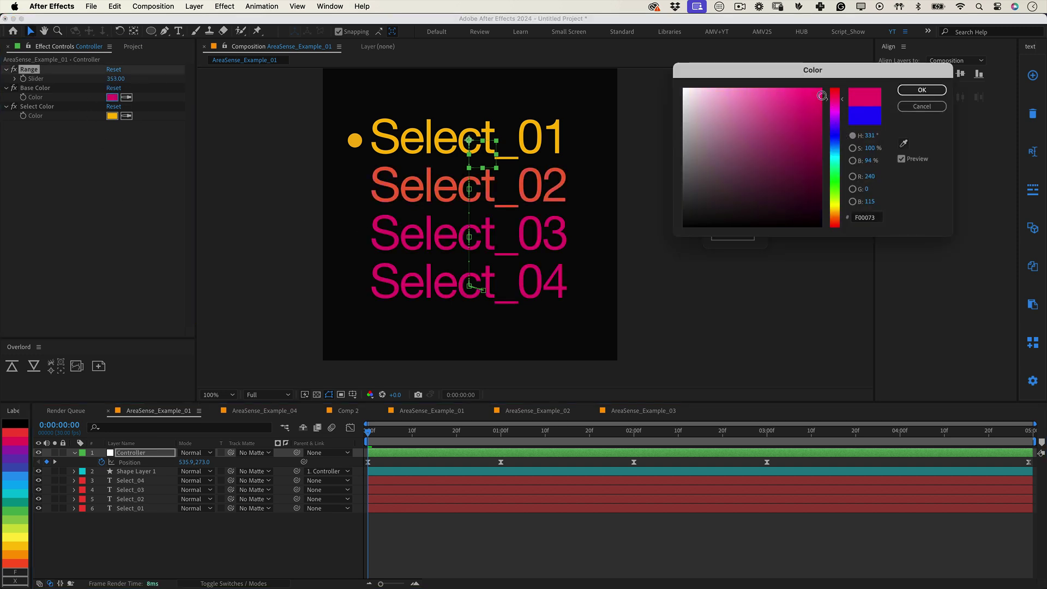
click(921, 90)
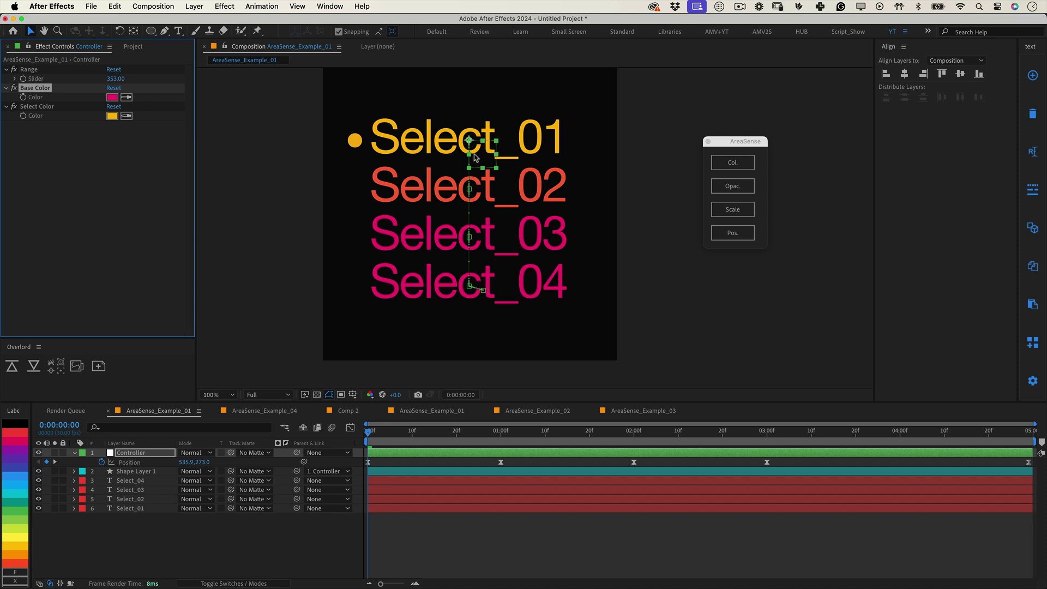
drag(472, 152, 465, 148)
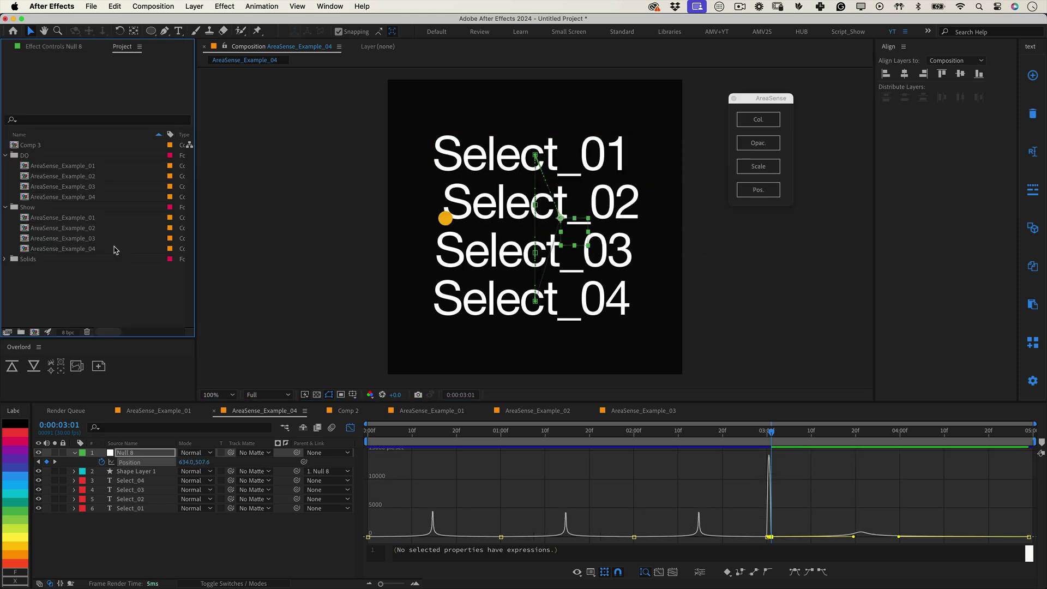
Step: Open AreaSense_Example_01 and add AreaSense proximity colour control to the four Select texts
double_click(78, 166)
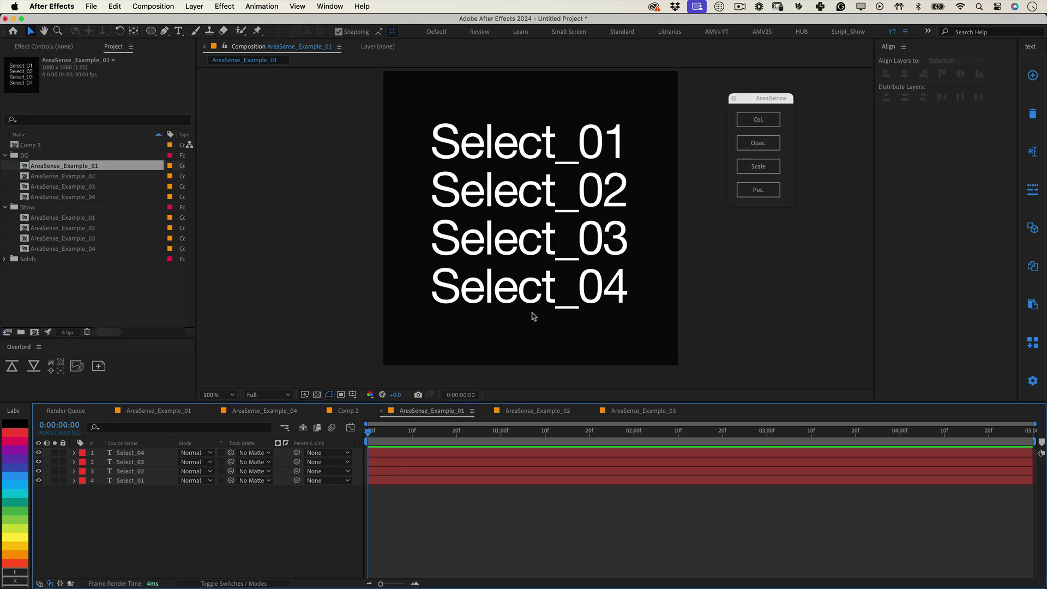
drag(679, 88, 515, 309)
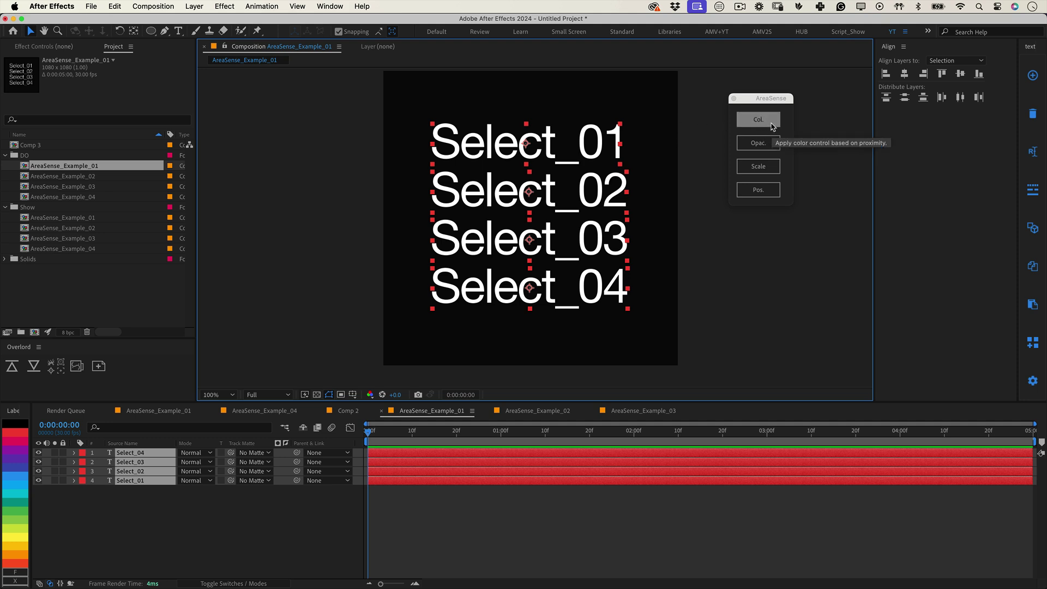
click(771, 123)
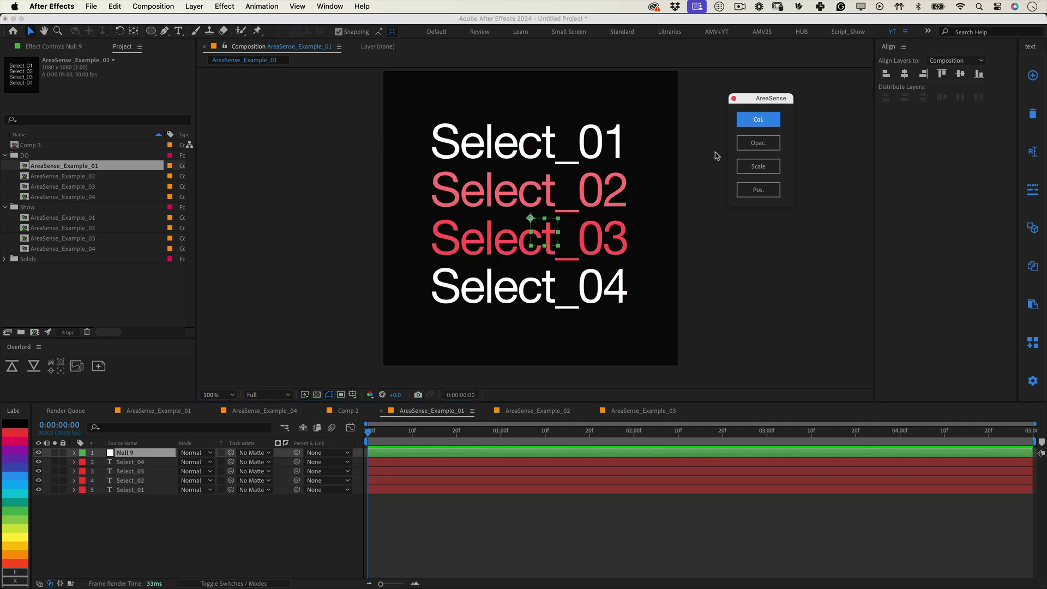
Step: Set the colour controller's base colour to yellow and select colour to purple
click(67, 48)
click(113, 97)
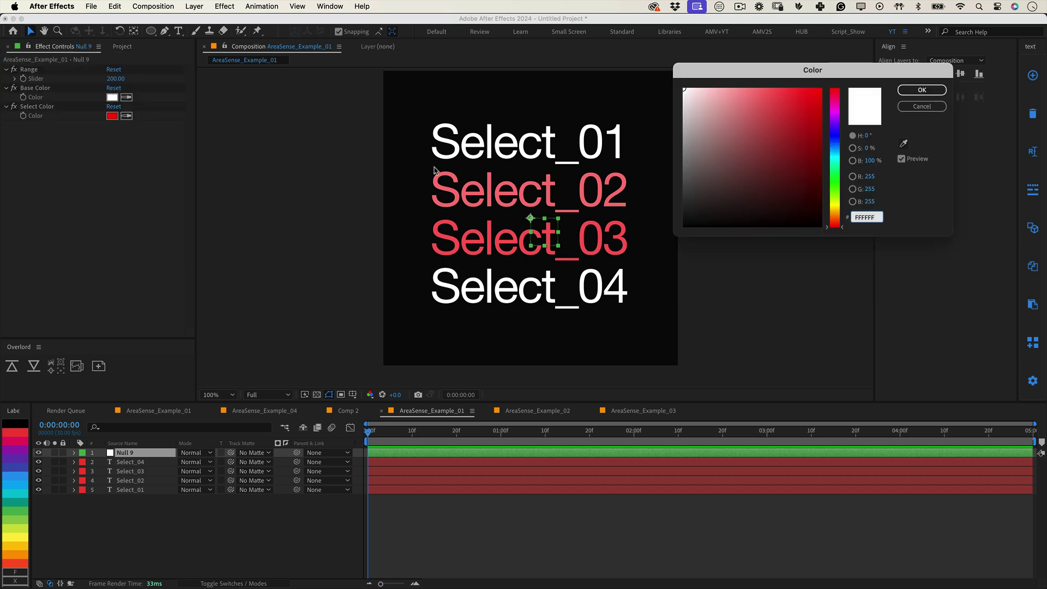
click(720, 106)
key(Return)
click(113, 115)
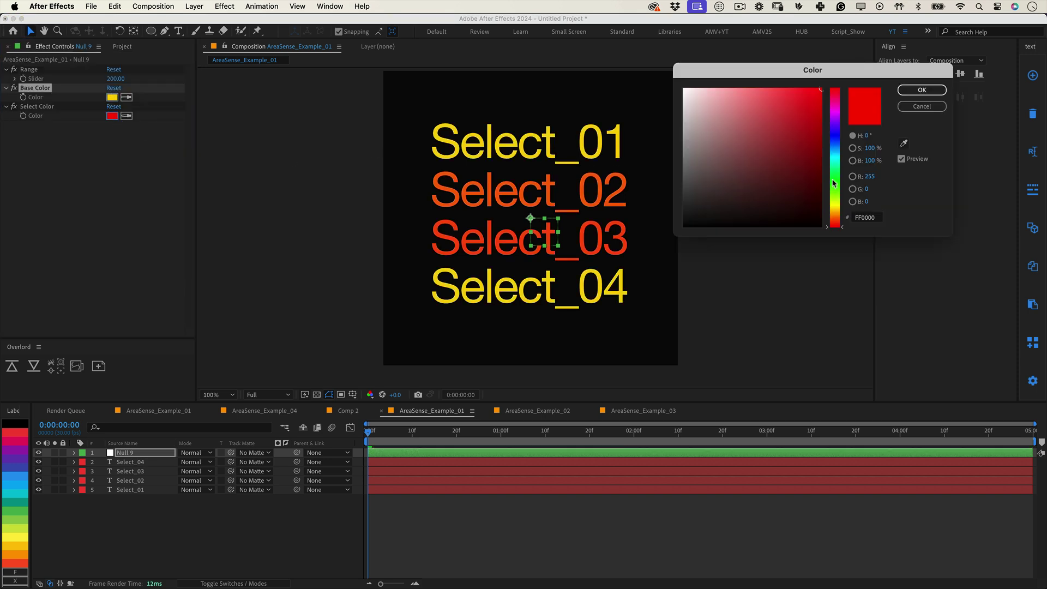
click(822, 107)
key(Return)
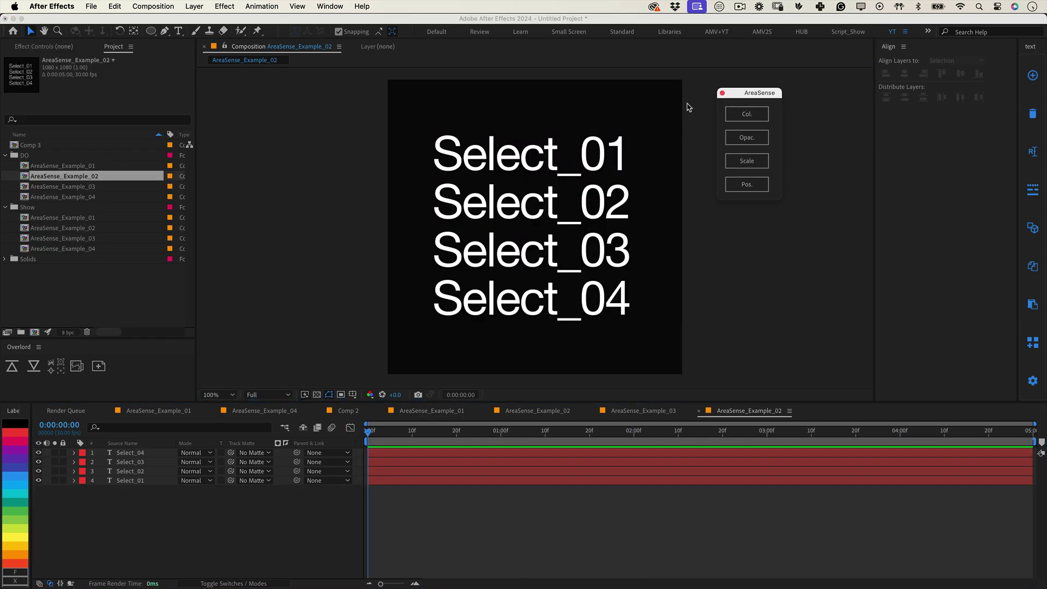
Step: Add proximity opacity control to the four Select texts, test the null, and raise Min Opacity to 24
drag(687, 107, 407, 339)
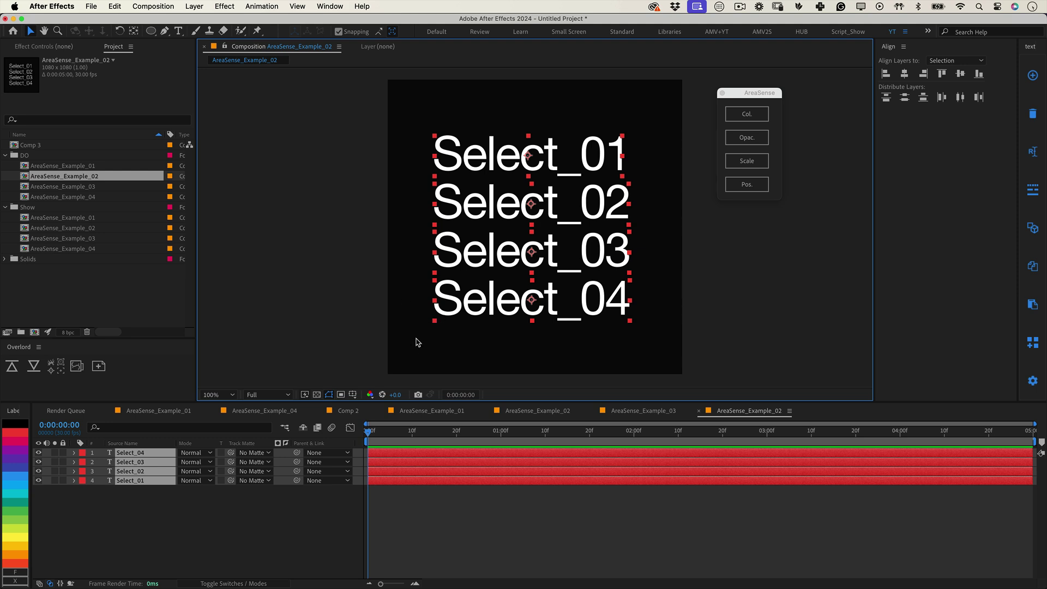
click(747, 137)
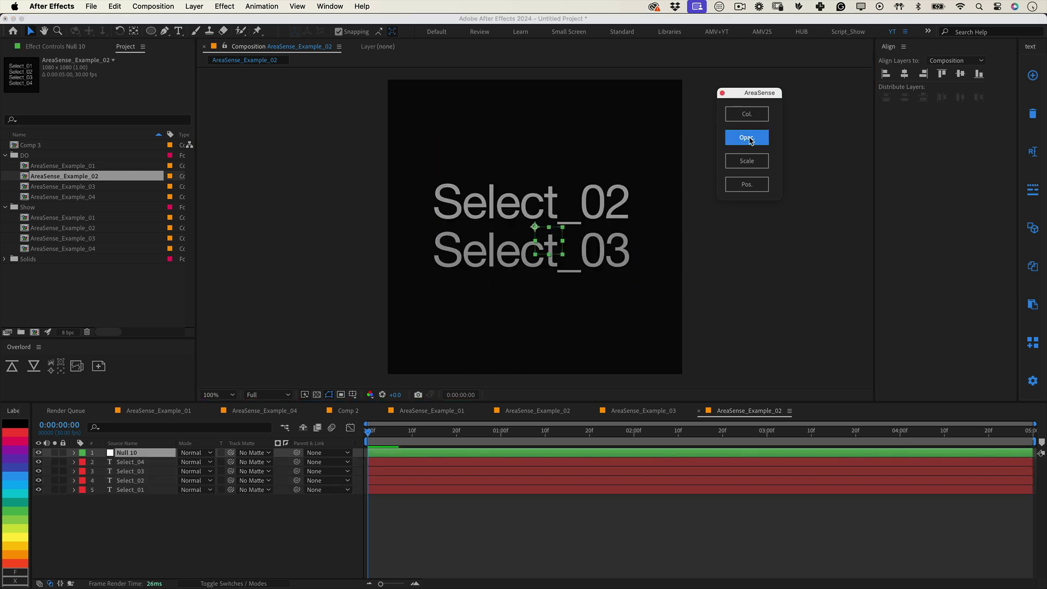
mouse_move(562, 148)
mouse_down()
mouse_move(568, 223)
mouse_move(553, 225)
mouse_up()
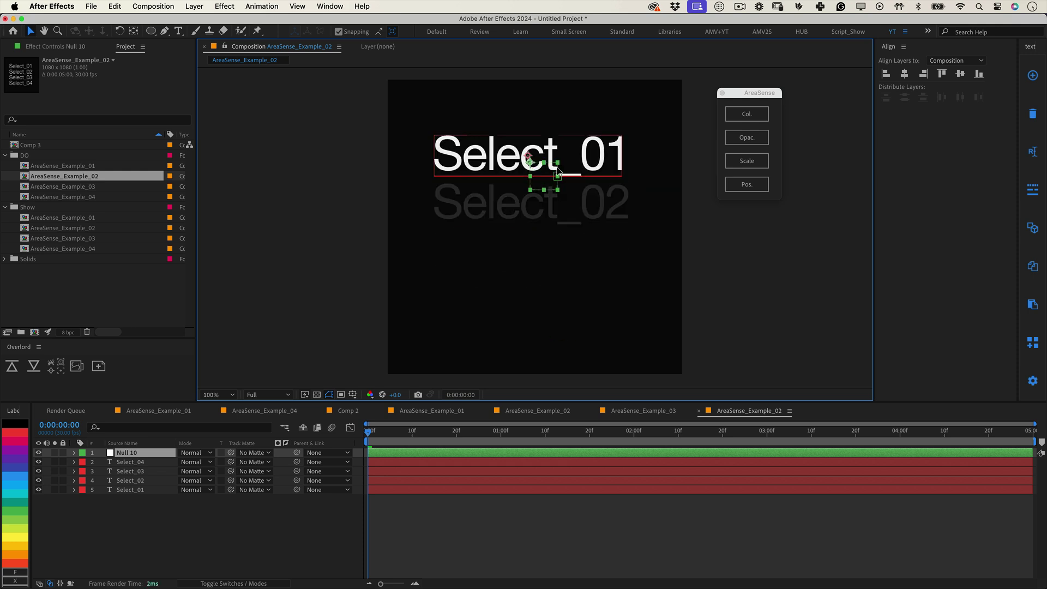
click(62, 47)
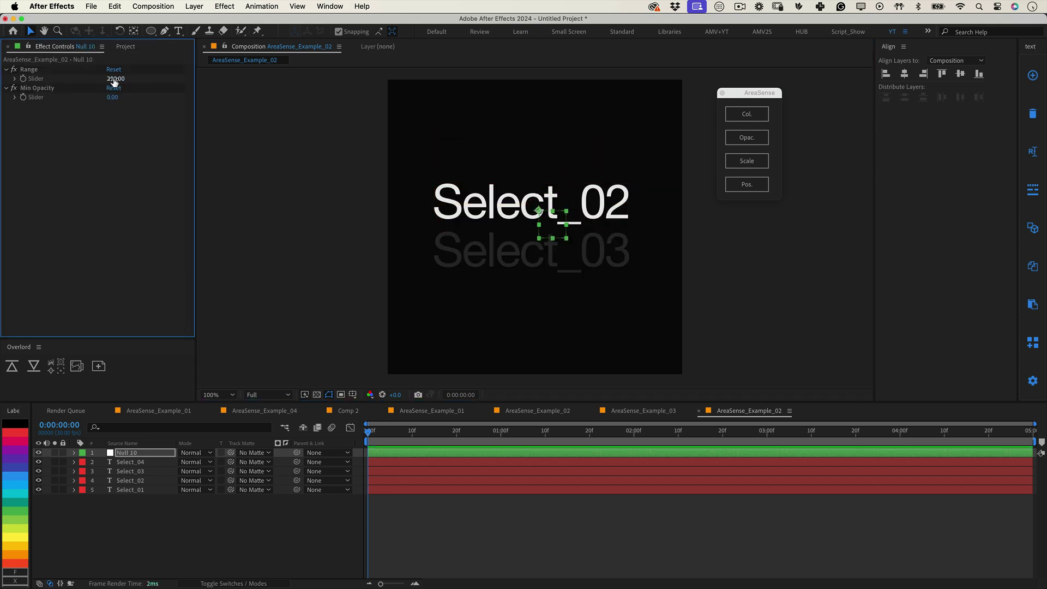
drag(114, 98, 122, 98)
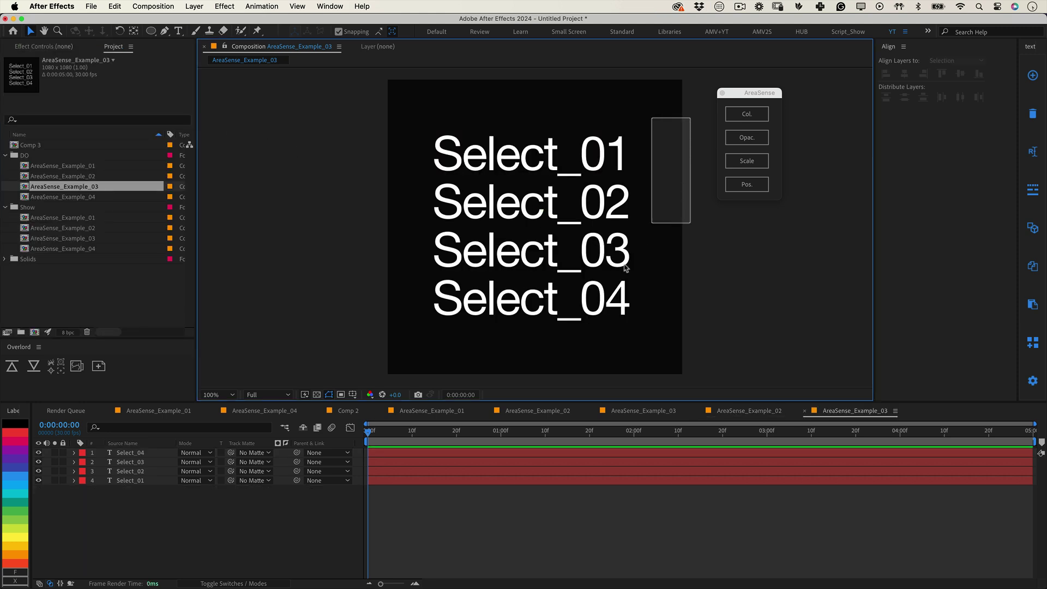
Step: Add proximity scale control to the Select texts and move Null 11 from Select_01 to Select_02
drag(626, 268, 497, 340)
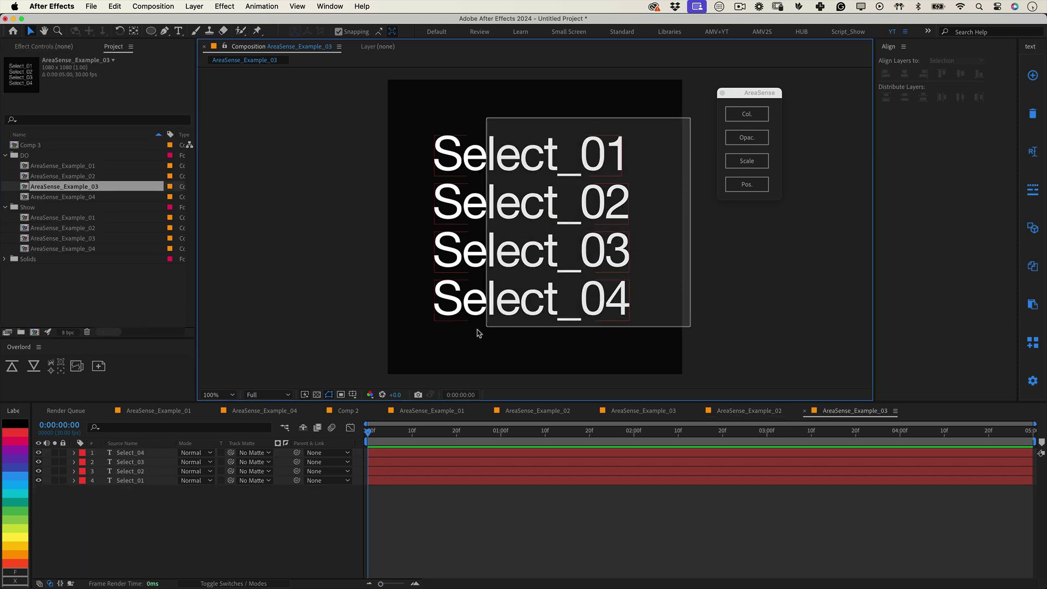
click(747, 162)
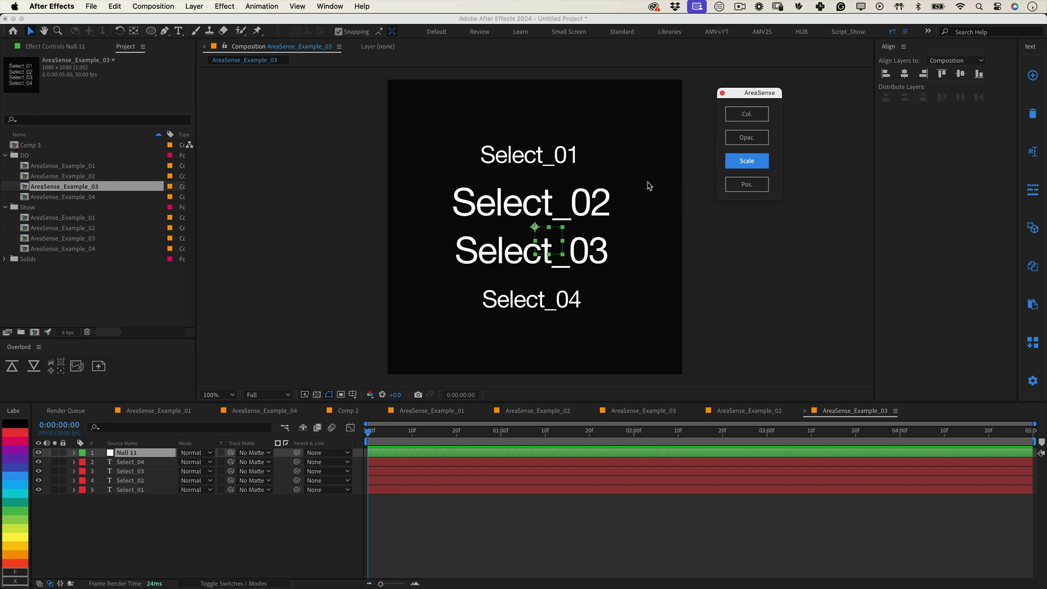
mouse_move(577, 235)
mouse_down()
mouse_move(564, 174)
mouse_move(546, 308)
mouse_move(563, 215)
mouse_move(563, 307)
mouse_move(621, 354)
mouse_move(544, 176)
mouse_up()
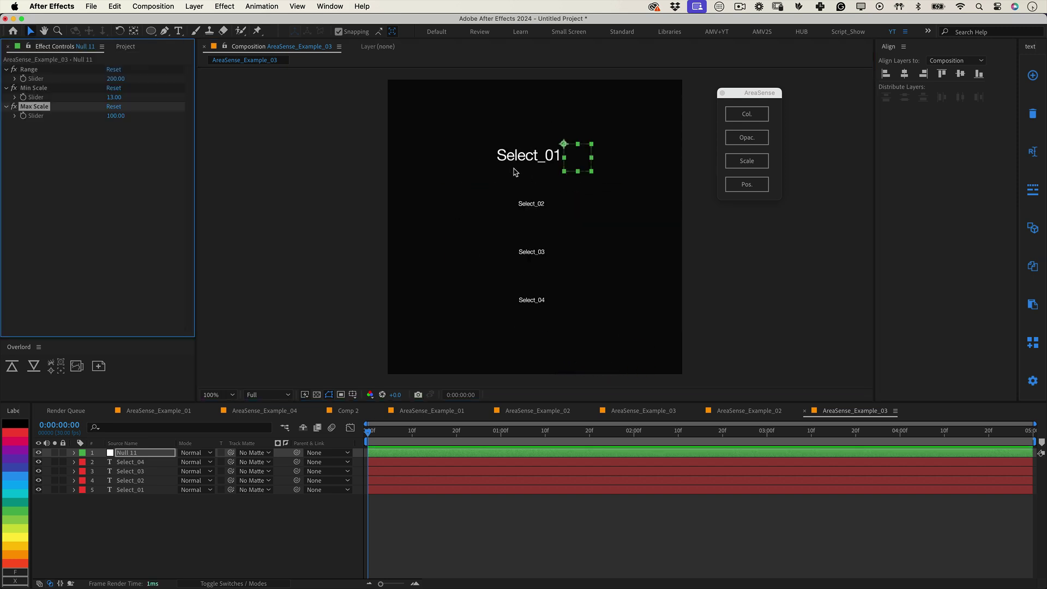
mouse_move(577, 158)
mouse_down()
mouse_move(537, 157)
mouse_move(565, 211)
mouse_move(564, 321)
mouse_move(565, 205)
mouse_up()
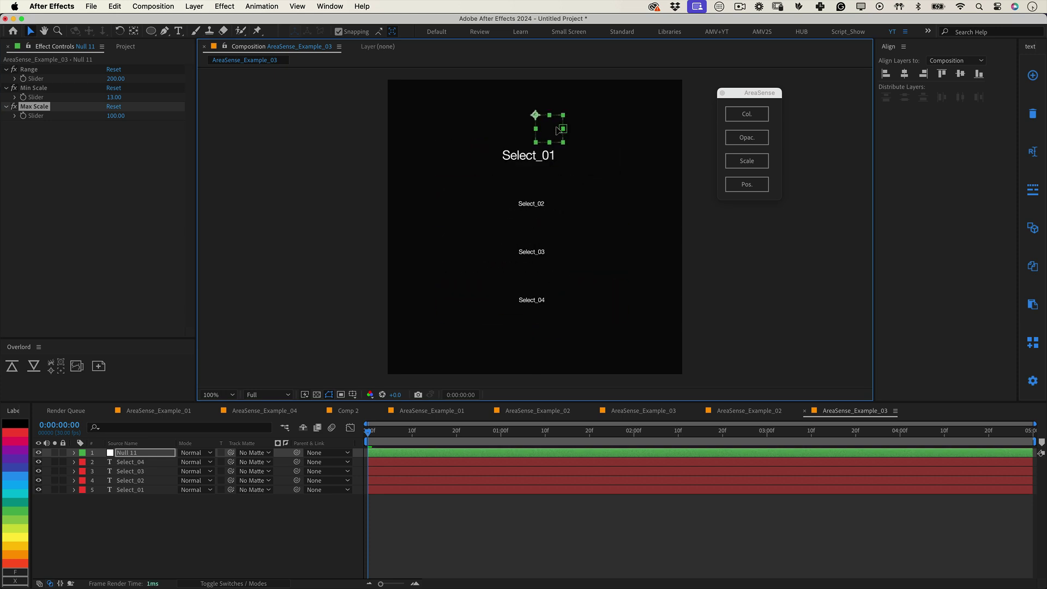
Step: Add a proximity position controller with X offset 202 and Y offset 125, then sweep the null up
drag(686, 108, 480, 351)
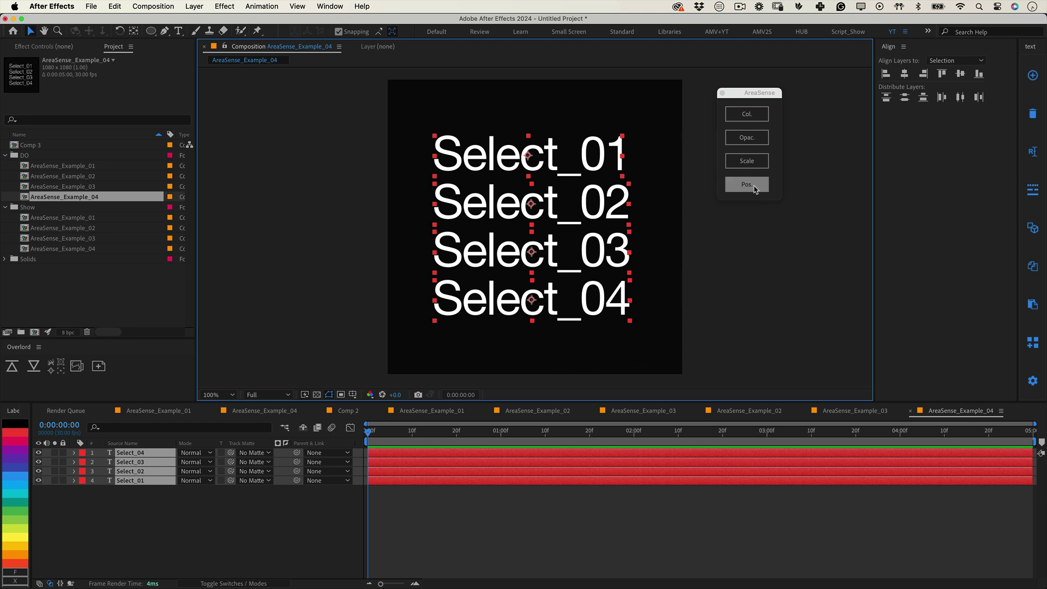
click(746, 184)
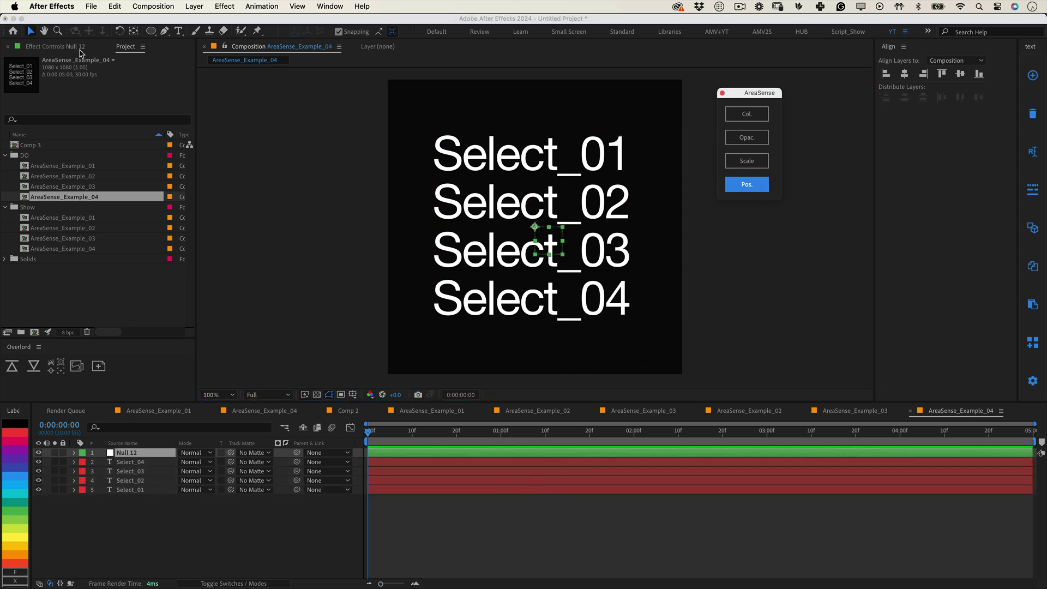
click(49, 46)
mouse_move(113, 97)
mouse_down()
mouse_move(600, 260)
mouse_move(566, 354)
mouse_move(561, 312)
mouse_up()
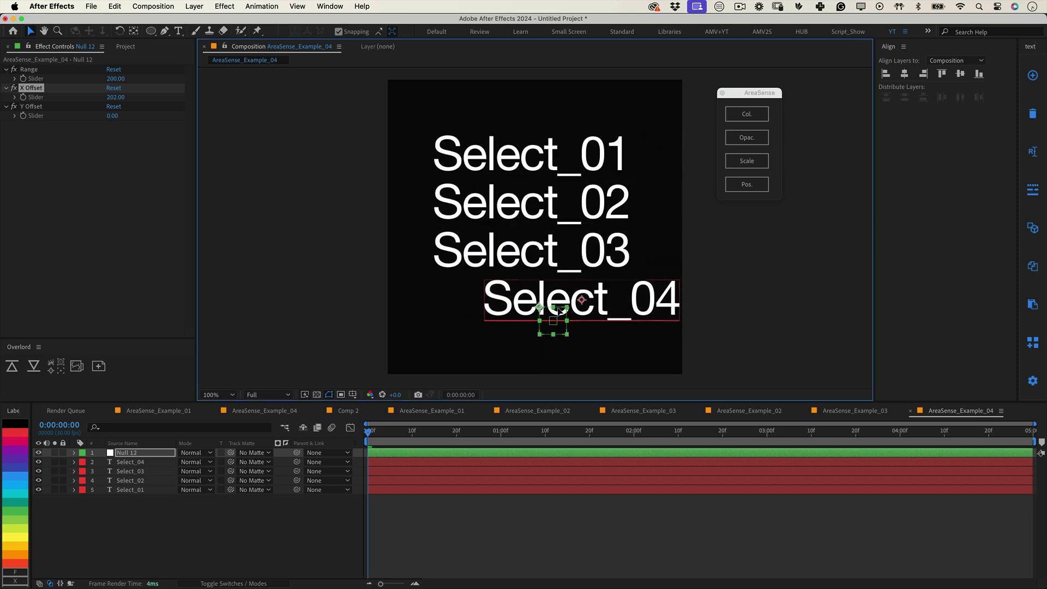
drag(113, 115, 164, 115)
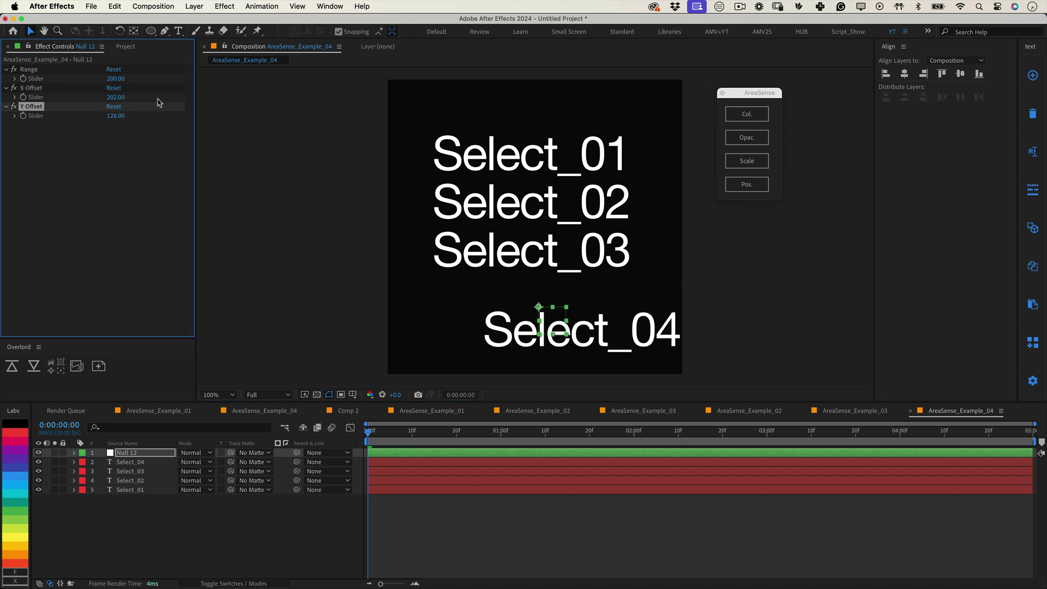
click(583, 331)
mouse_move(553, 307)
mouse_down()
mouse_move(544, 131)
mouse_move(557, 347)
mouse_move(552, 102)
mouse_up()
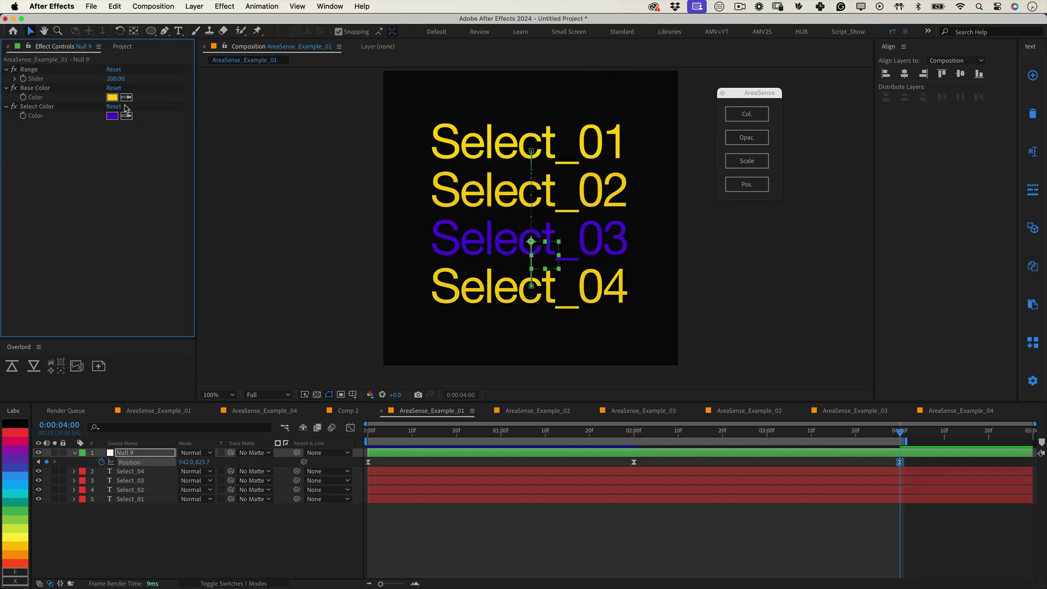
Step: Make Example_01's base colour saturated blue and its select colour yellow-green
click(113, 98)
click(684, 89)
click(795, 91)
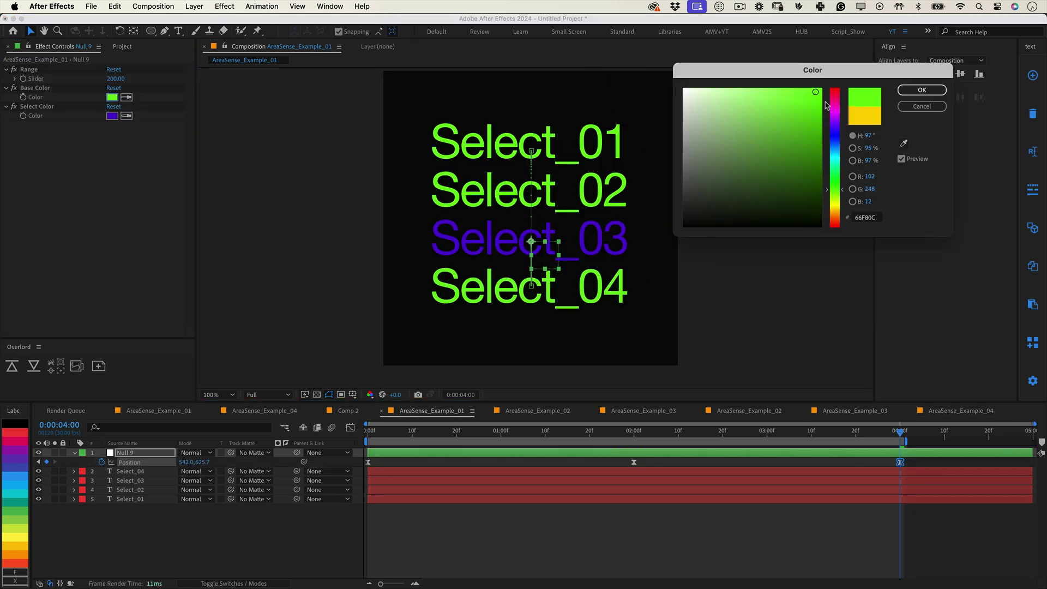
drag(834, 175, 835, 135)
drag(812, 88, 819, 80)
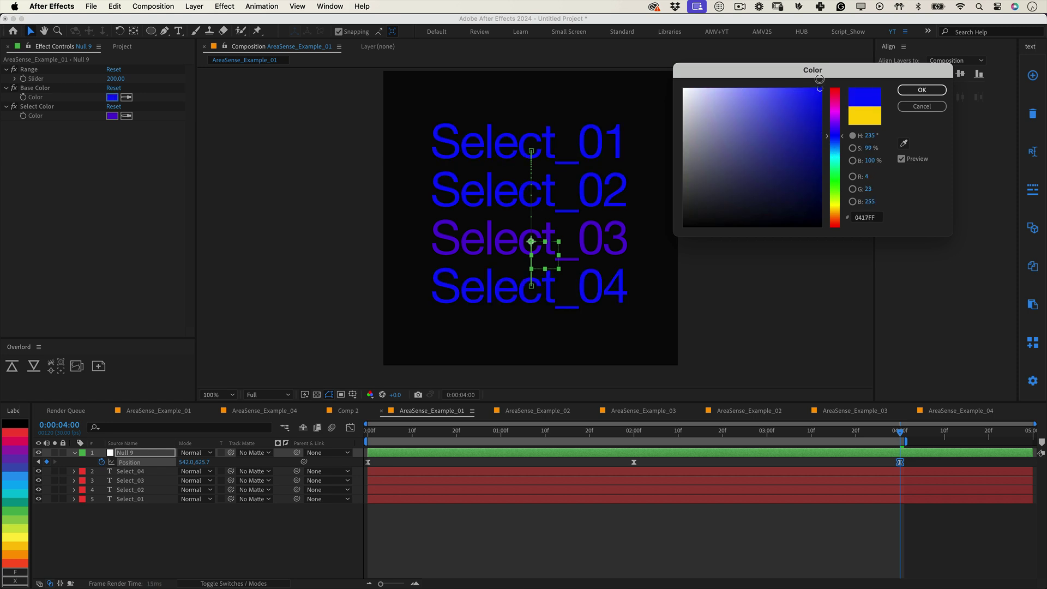
click(922, 90)
click(113, 115)
drag(834, 197, 834, 176)
click(922, 90)
Step: In AreaSense_Example_02, lower Min Opacity so distant text disappears, and sweep the null over the labels
click(124, 46)
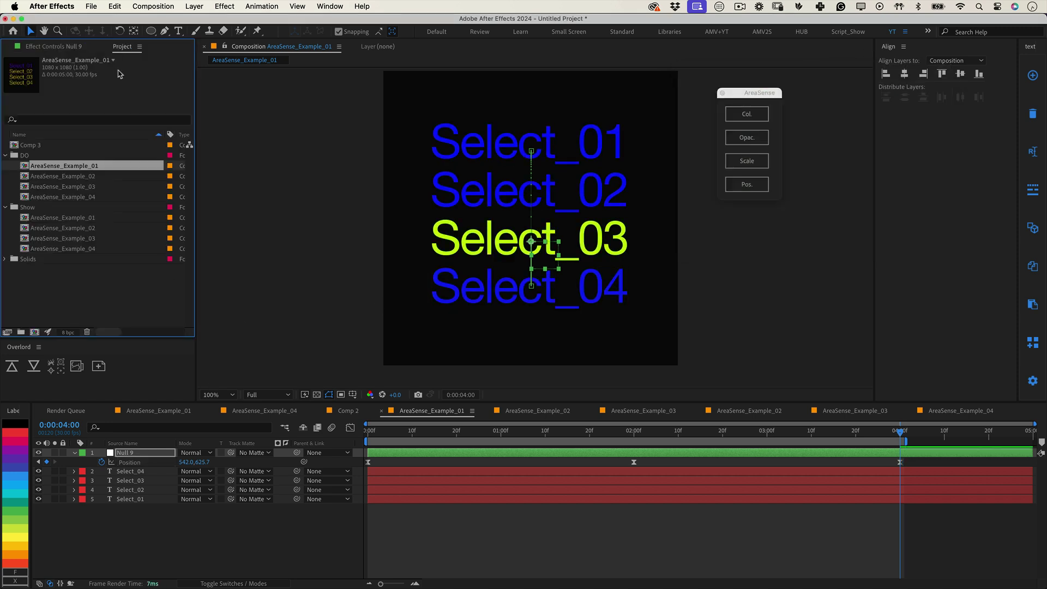
double_click(63, 176)
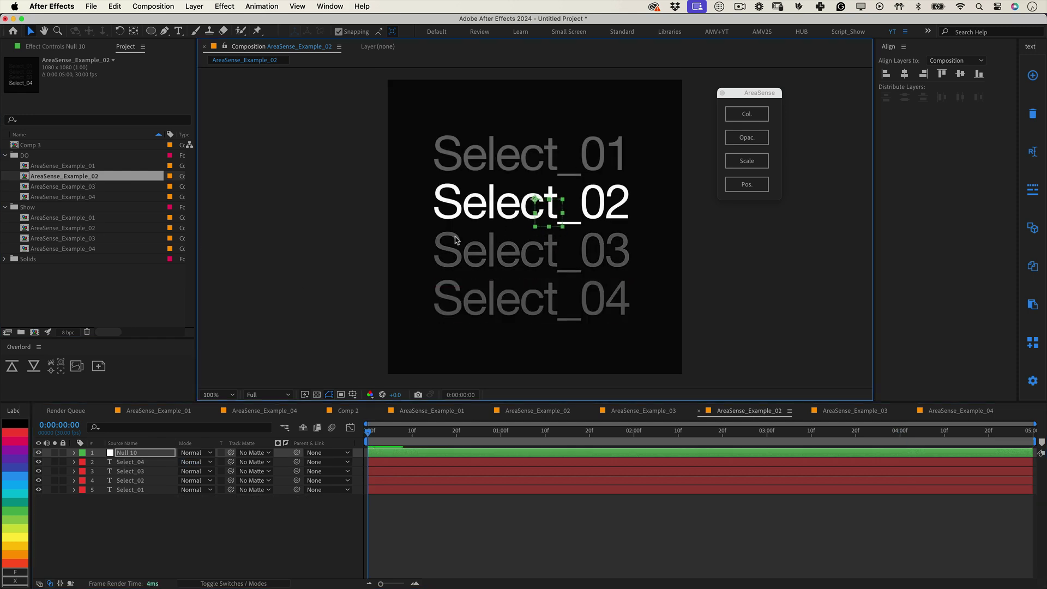
click(60, 46)
drag(116, 98, 97, 112)
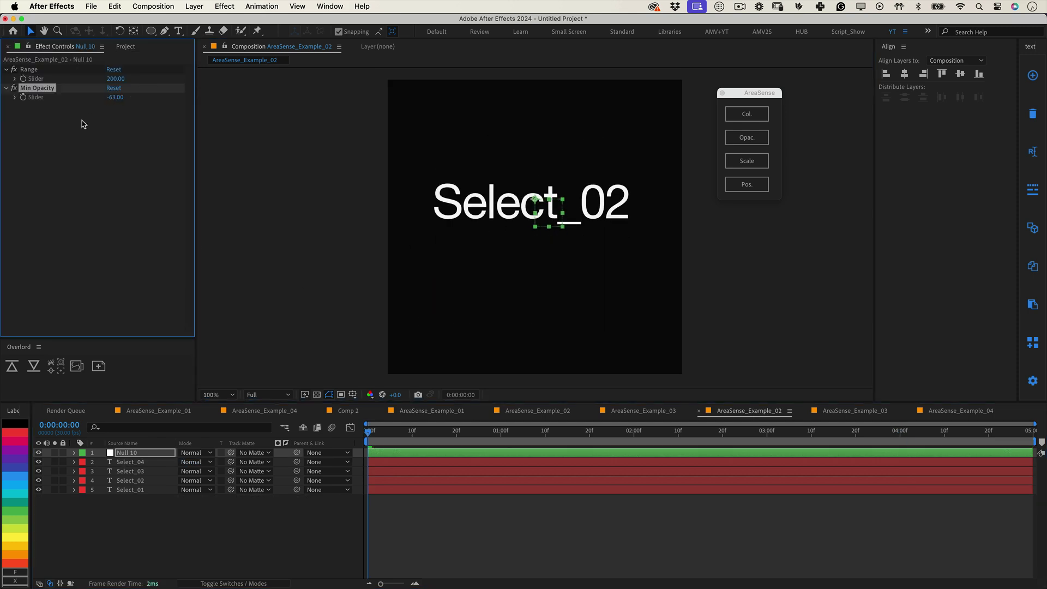
mouse_move(549, 215)
mouse_down()
mouse_move(559, 177)
mouse_move(561, 329)
mouse_up()
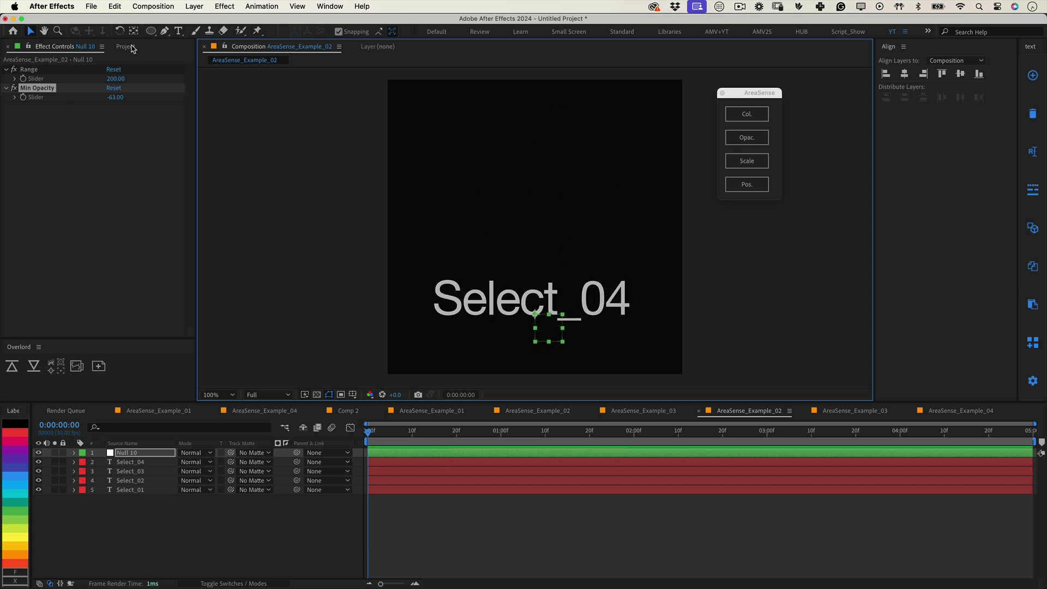
Step: In AreaSense_Example_03, raise Min Scale to 62 and widen the scale range to 604
click(125, 46)
double_click(64, 187)
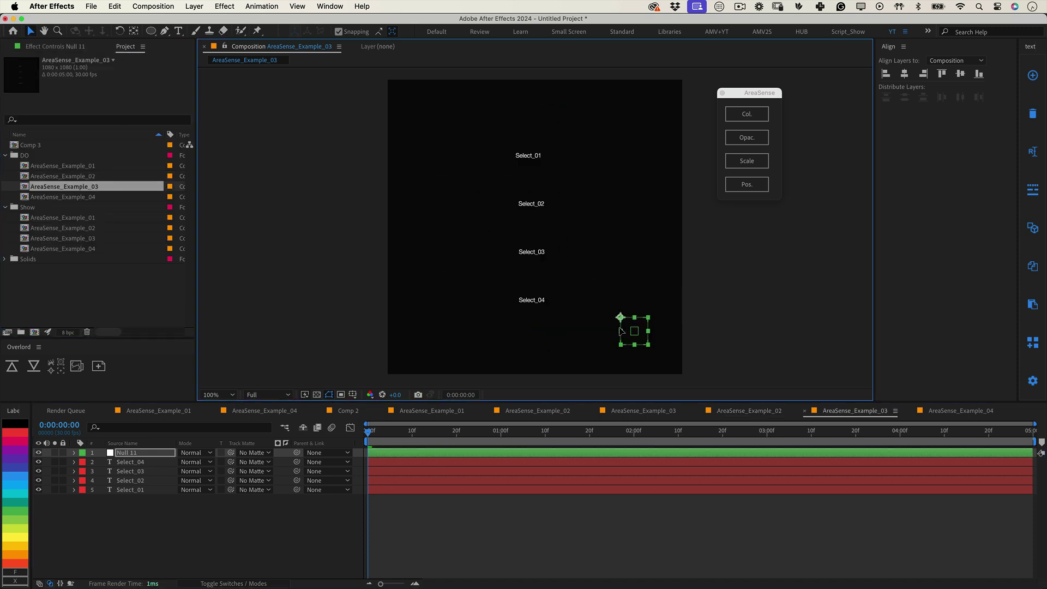
click(60, 47)
mouse_move(114, 97)
mouse_down()
mouse_move(130, 96)
mouse_move(131, 78)
mouse_up()
mouse_move(531, 319)
mouse_down()
mouse_move(530, 107)
mouse_move(556, 335)
mouse_move(503, 106)
mouse_move(721, 229)
mouse_up()
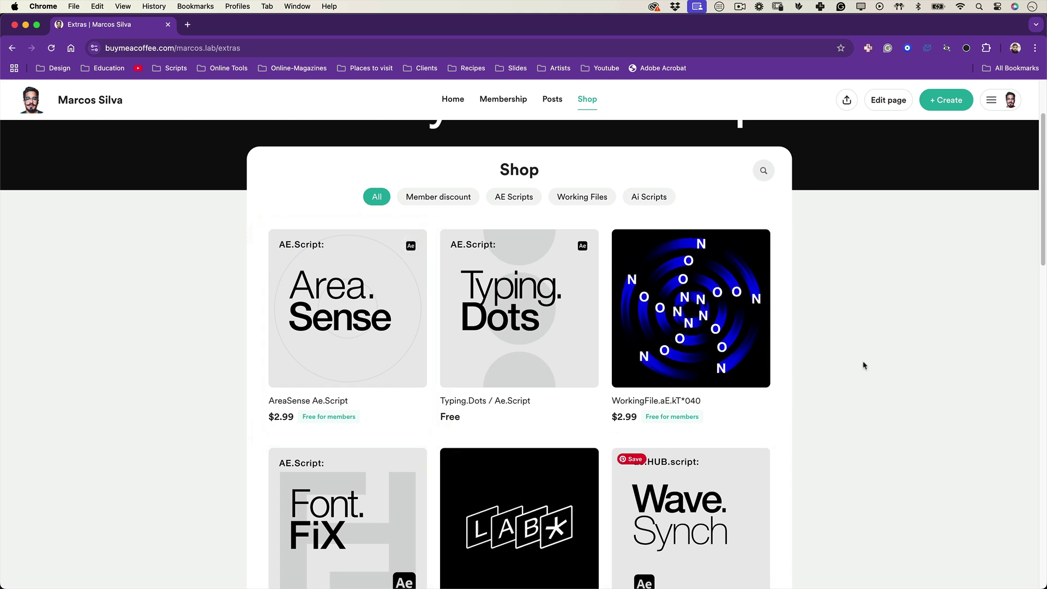
Step: Browse the Buy Me a Coffee shop and open the $2.99 AreaSense Ae.Script product page
click(502, 98)
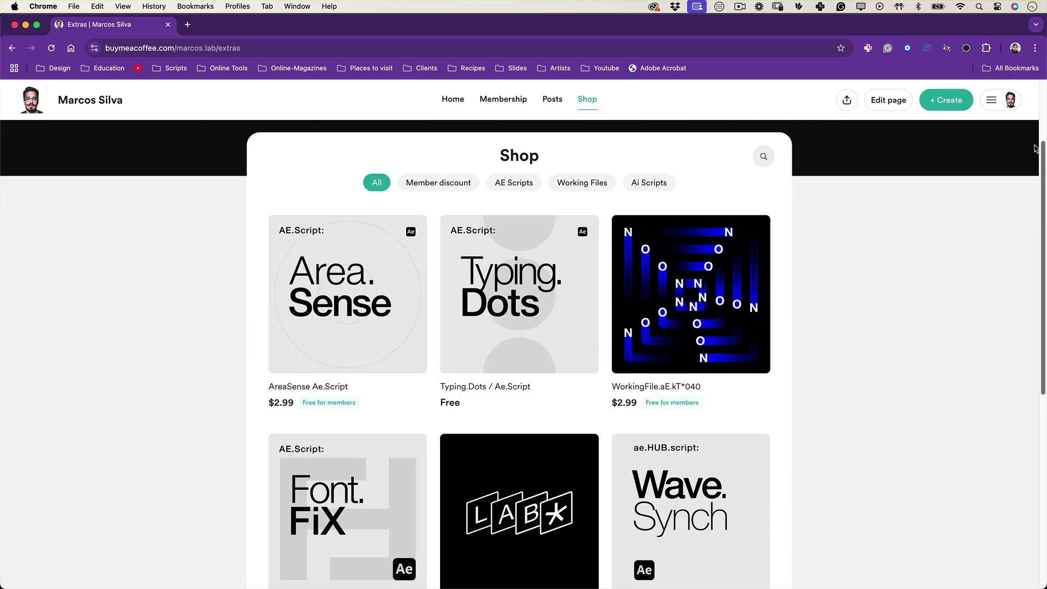
scroll(937, 377, down, 5)
scroll(937, 377, down, 5)
scroll(951, 491, down, 5)
scroll(951, 493, down, 5)
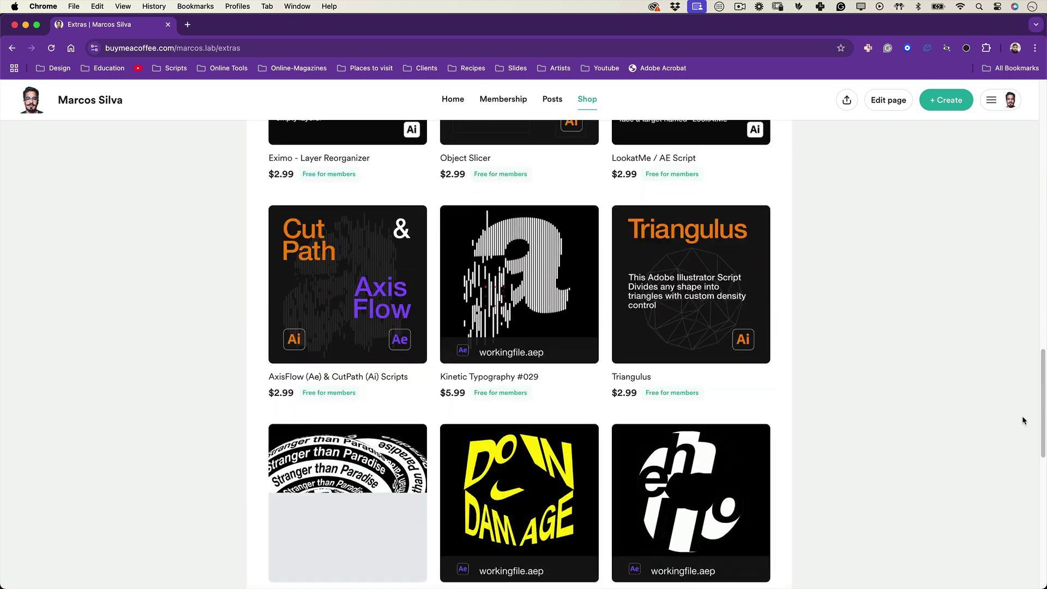
scroll(1021, 415, down, 5)
scroll(924, 461, up, 4)
scroll(929, 440, down, 5)
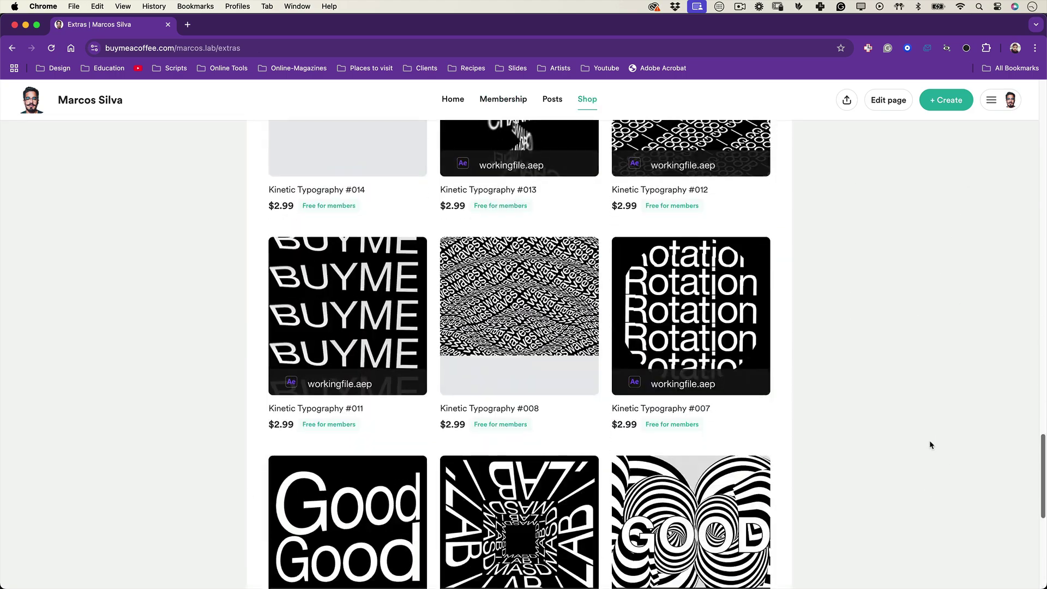
scroll(932, 468, down, 5)
scroll(920, 499, down, 5)
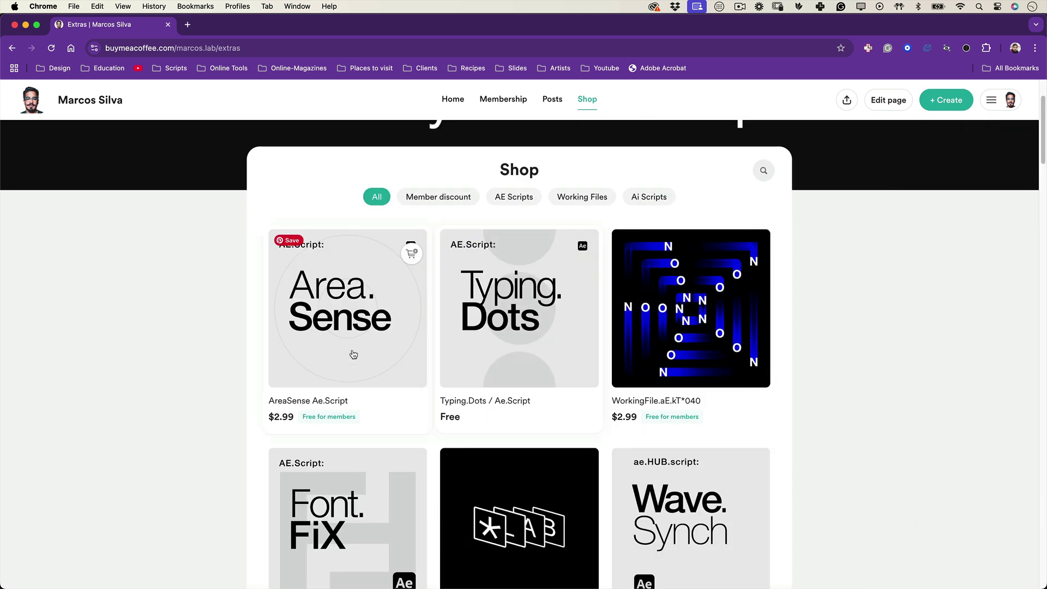
click(352, 352)
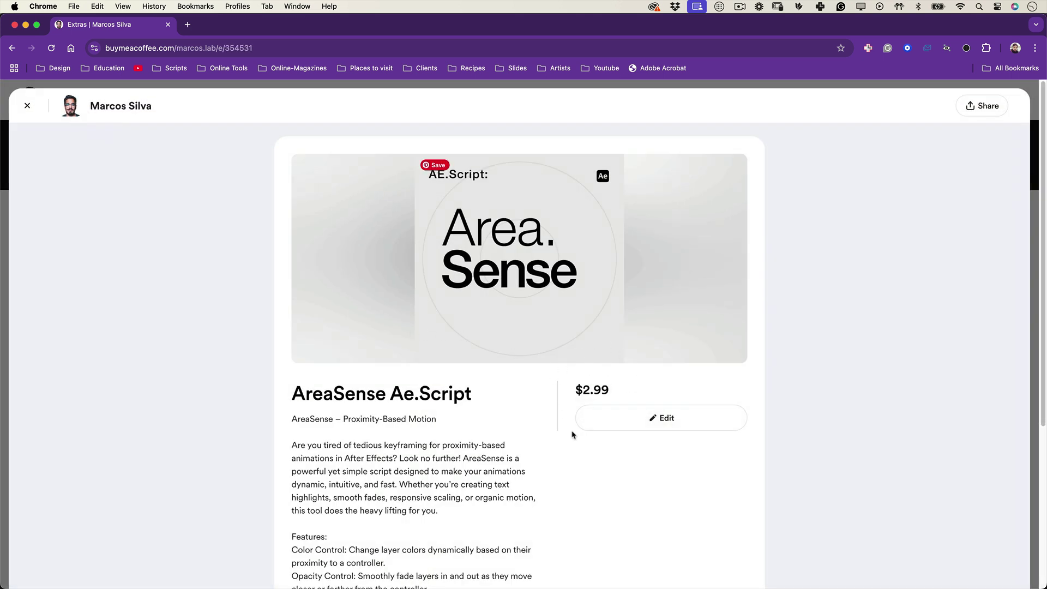